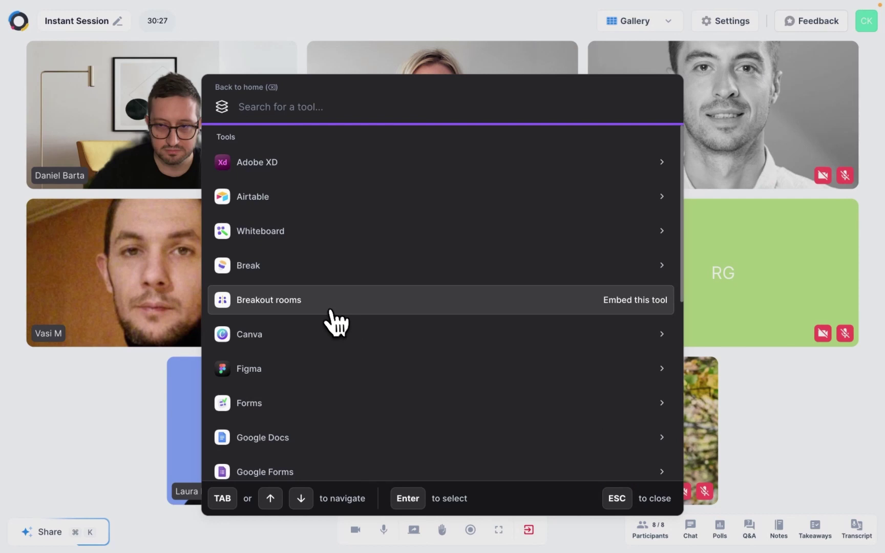
Step: Open the Share menu to reveal the Embed a tool option
left_click(327, 306)
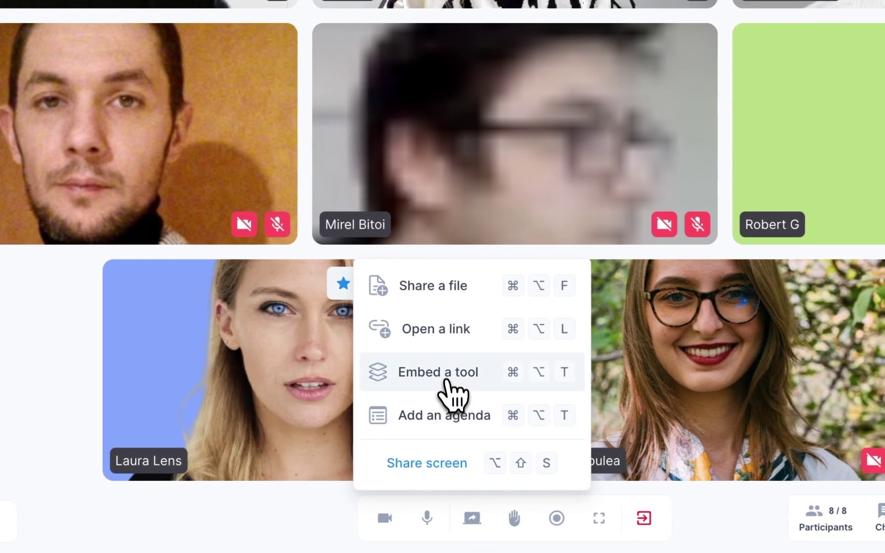
Step: Embed the Breakout rooms tool, which creates Room 1 and Room 2
left_click(445, 378)
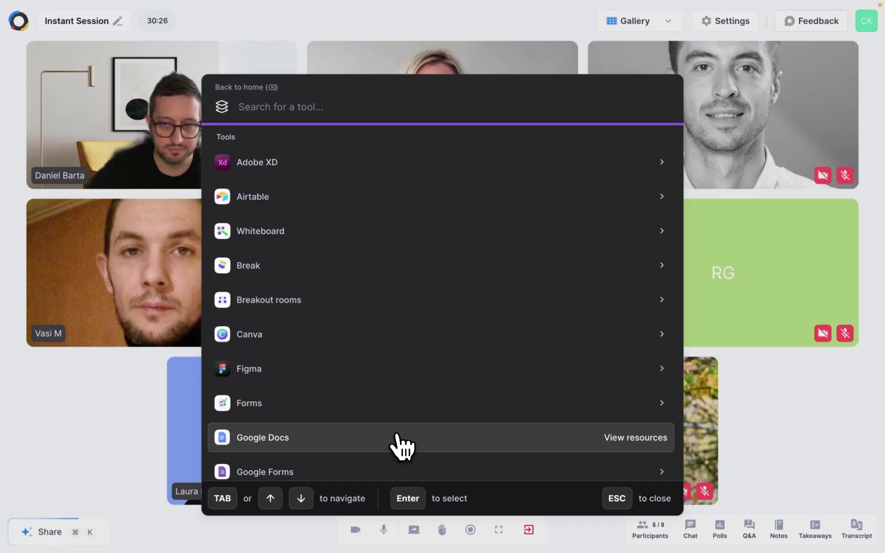
left_click(328, 303)
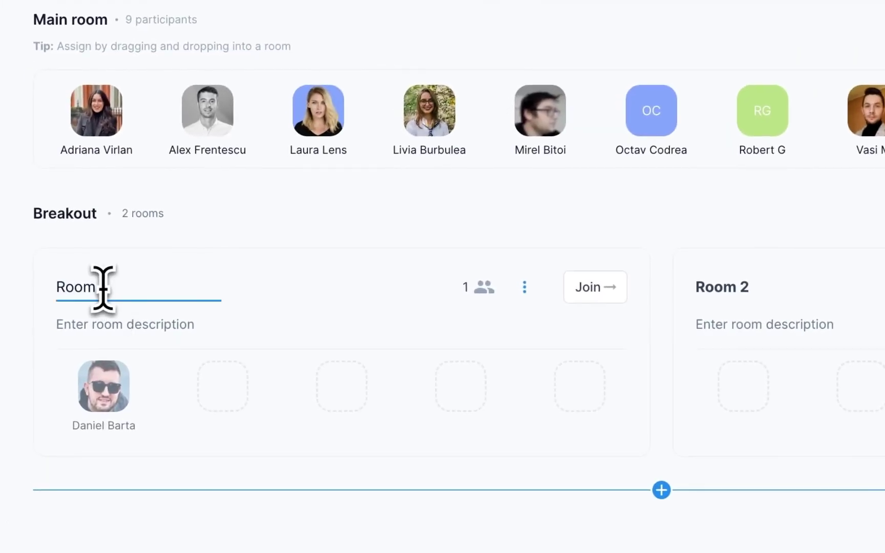
Step: Name a room Cats, then move two main-room participants into Birds and one into Cats
type("Cats")
left_click(69, 322)
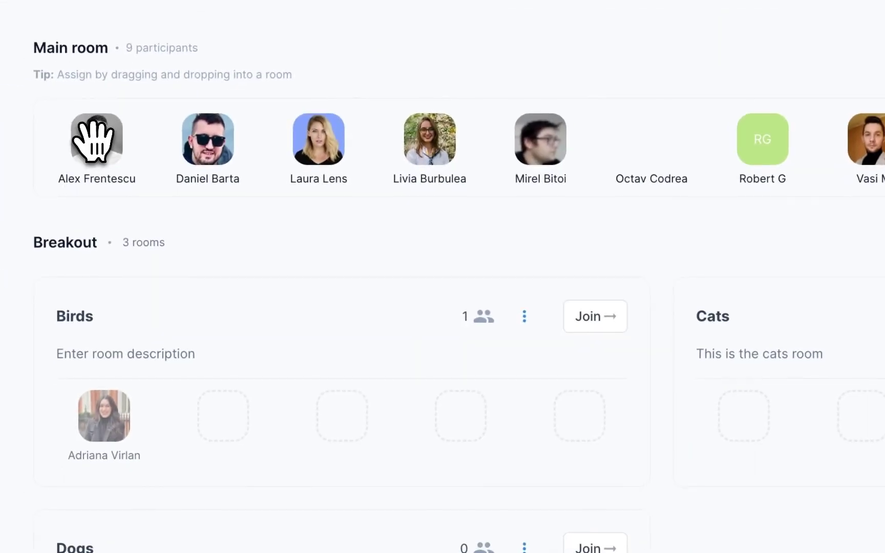
left_click_drag(95, 138, 256, 439)
left_click_drag(208, 149, 354, 440)
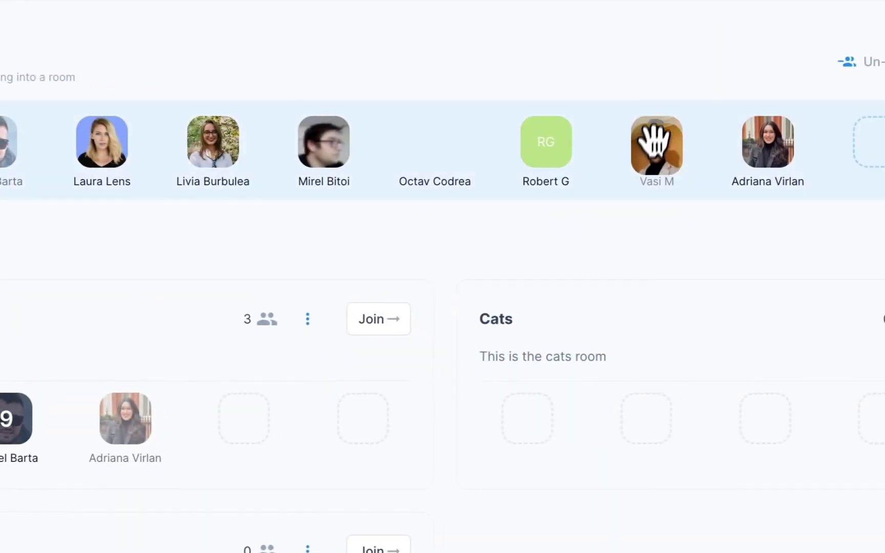
left_click_drag(654, 145, 524, 418)
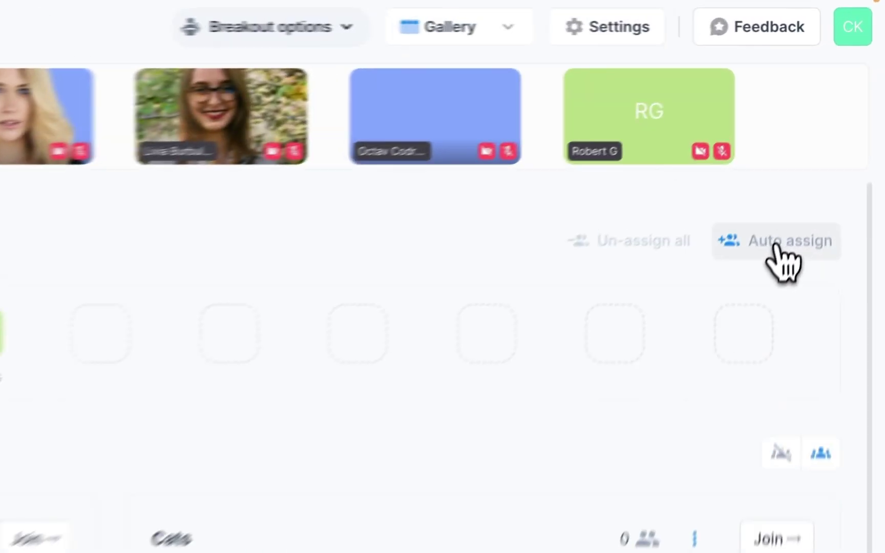
Step: Auto-assign the remaining main-room participants across Birds, Cats and Dogs
left_click(822, 146)
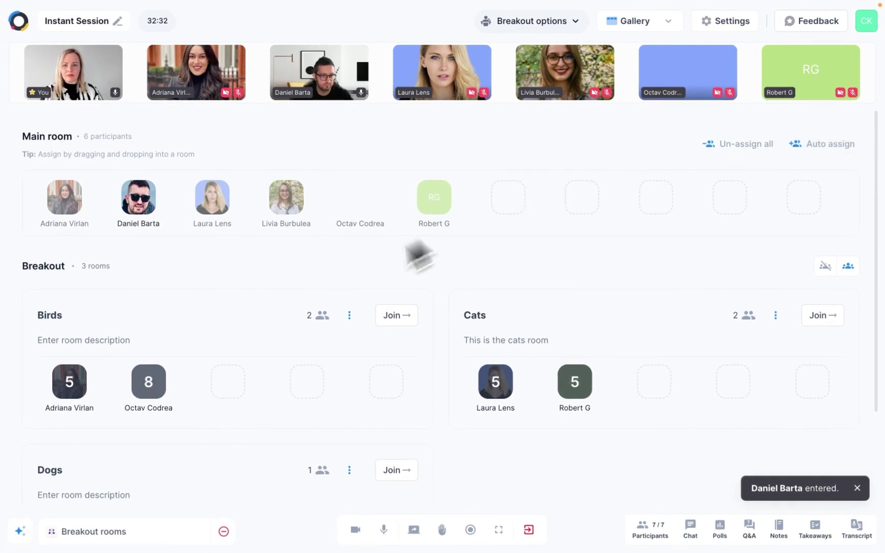
scroll(294, 307, "down", 5)
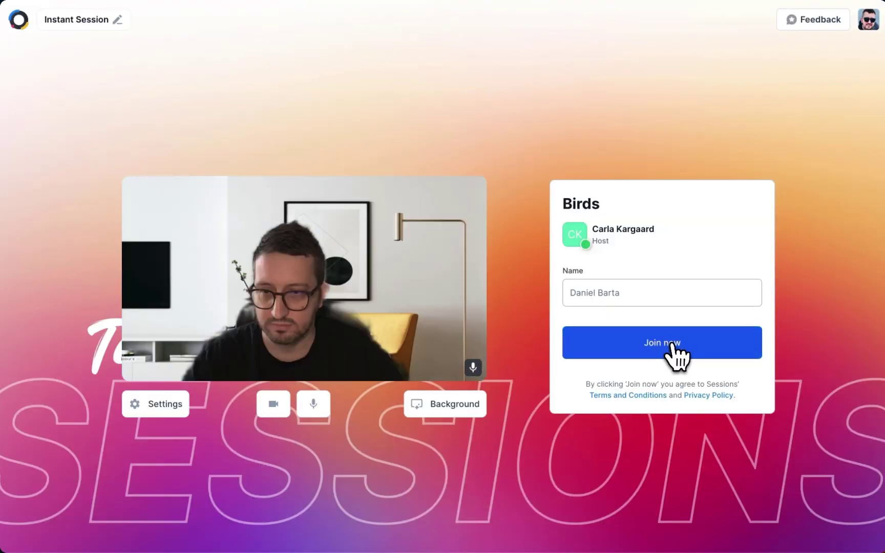
Step: Join the Birds breakout room from its pre-join screen
left_click(674, 352)
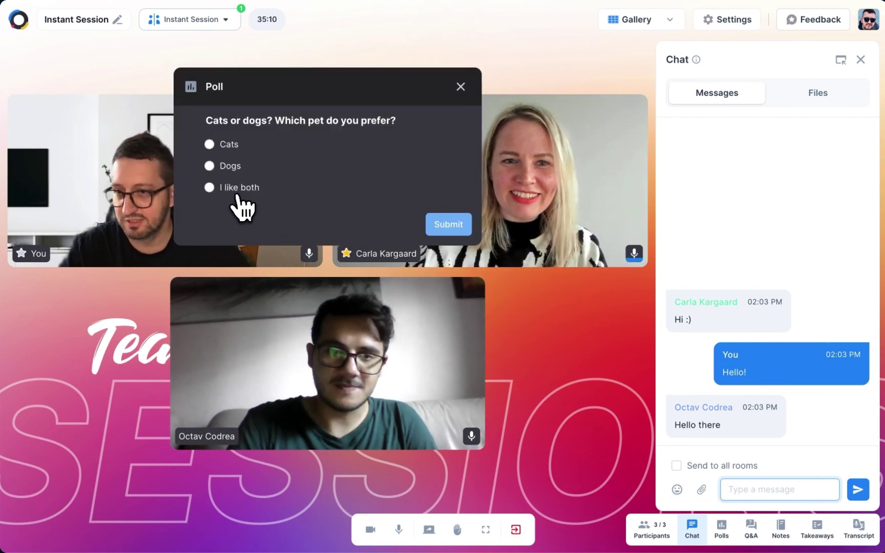
Step: Pick an answer in the 'Cats or dogs?' poll and submit the vote
left_click(210, 166)
left_click(457, 235)
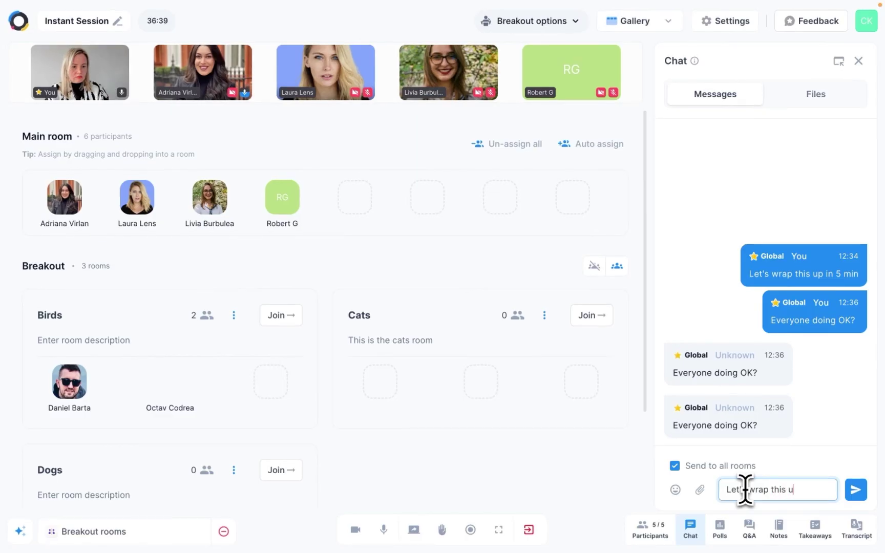
Step: Send "Let's wrap this up :)" to all breakout rooms
left_click(854, 490)
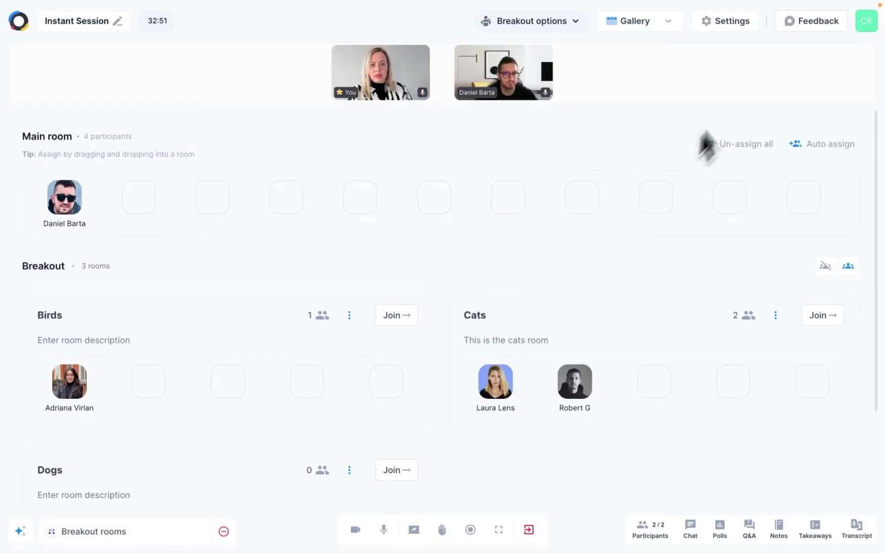
Step: Un-assign all participants so Birds, Cats and Dogs are left empty
left_click(727, 145)
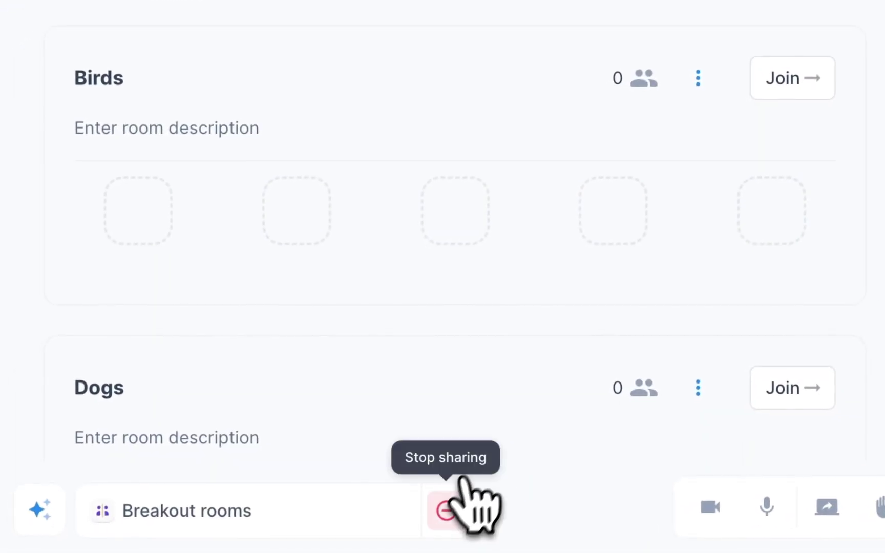
Step: Stop sharing the Breakout rooms tool from the bottom bar
left_click(448, 509)
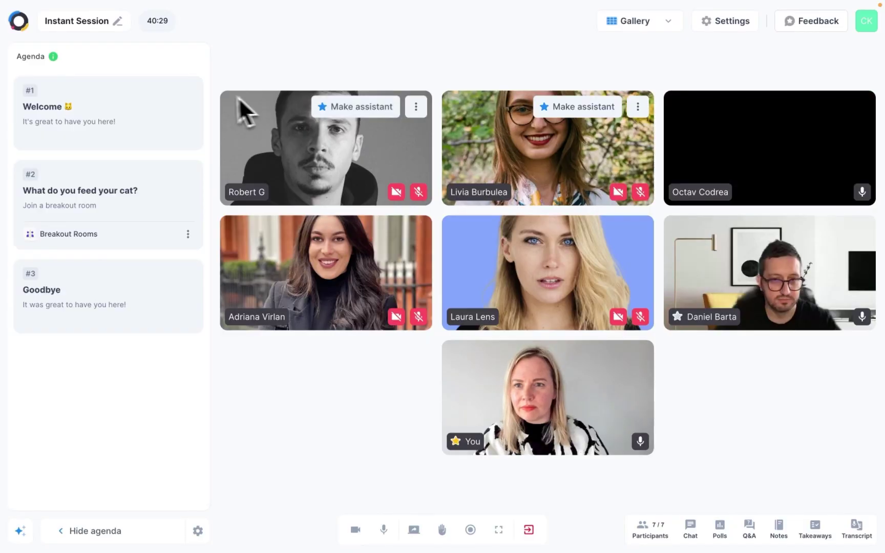
Step: Start the agenda, advance through item #2 to Goodbye, and confirm ending all breakout rooms
left_click(187, 79)
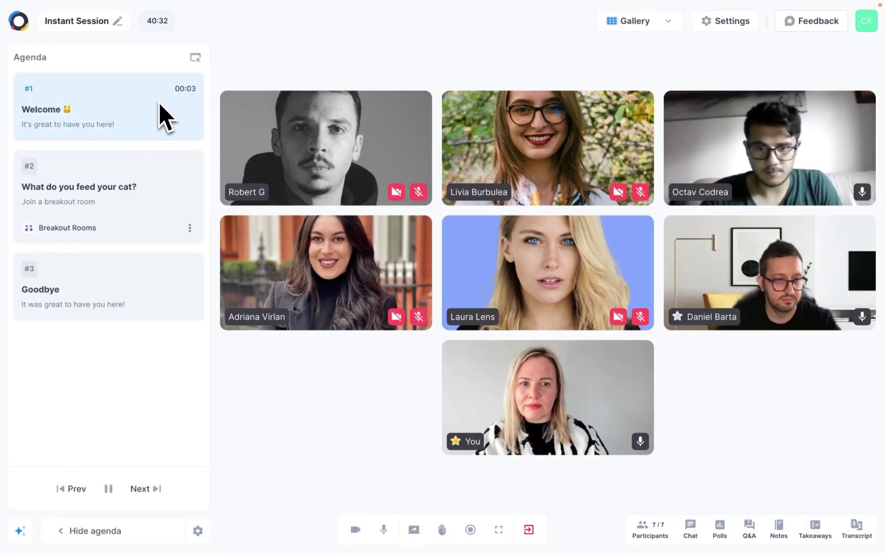
left_click(142, 186)
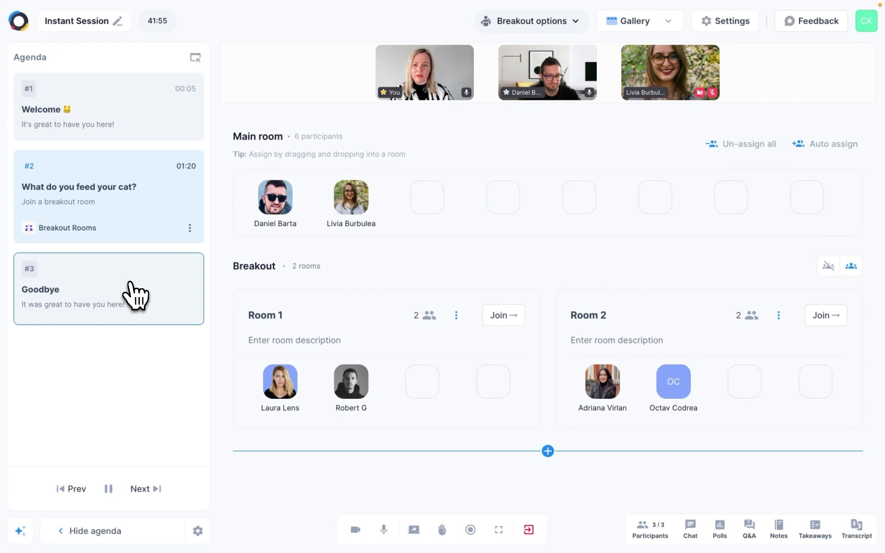
left_click(129, 282)
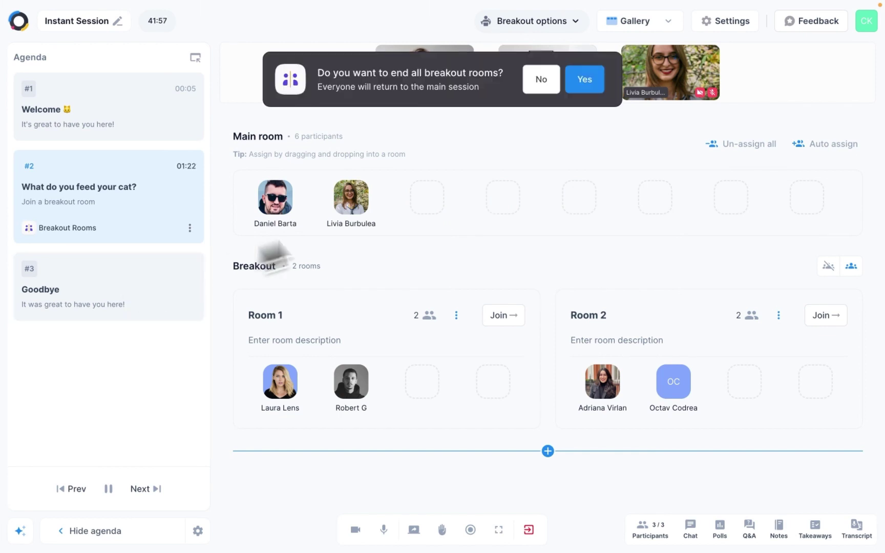
left_click(585, 87)
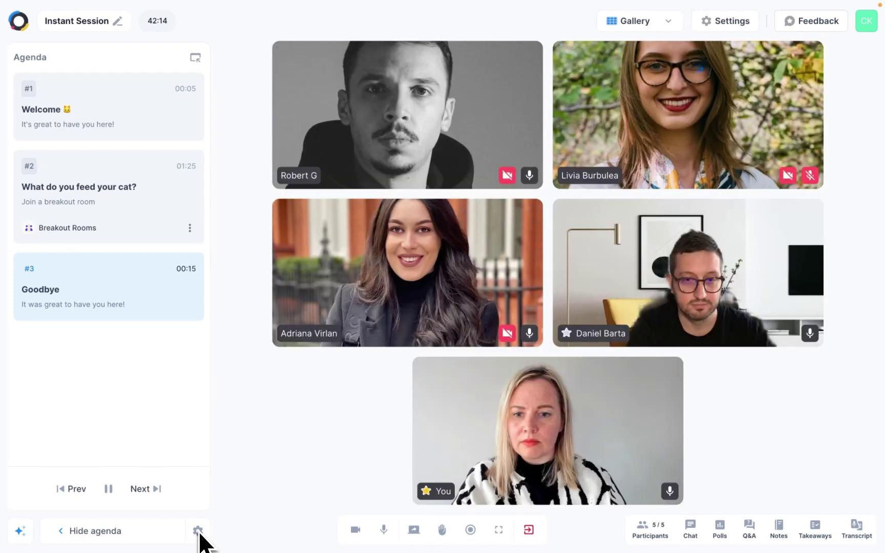
Step: Detach the Breakout Rooms tool from agenda item #2, 'What do you feed your cat?', and update the agenda
left_click(198, 530)
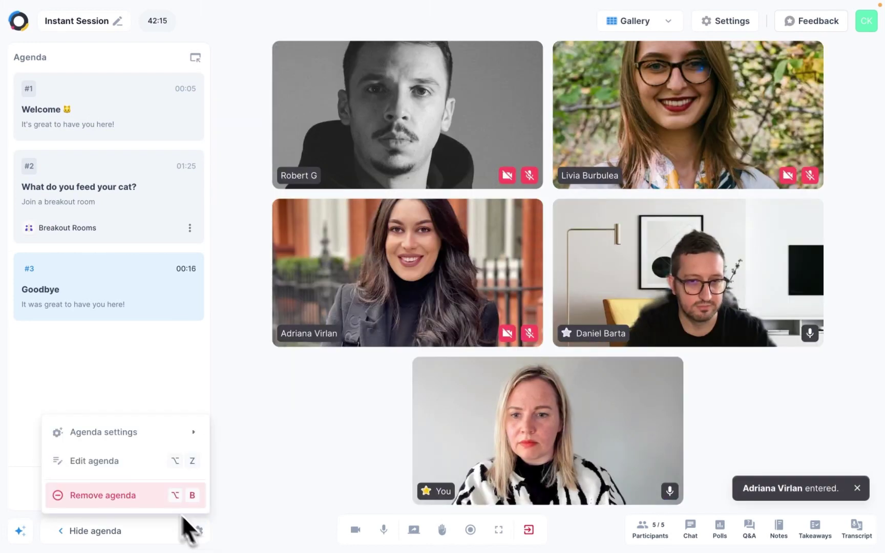
left_click(122, 465)
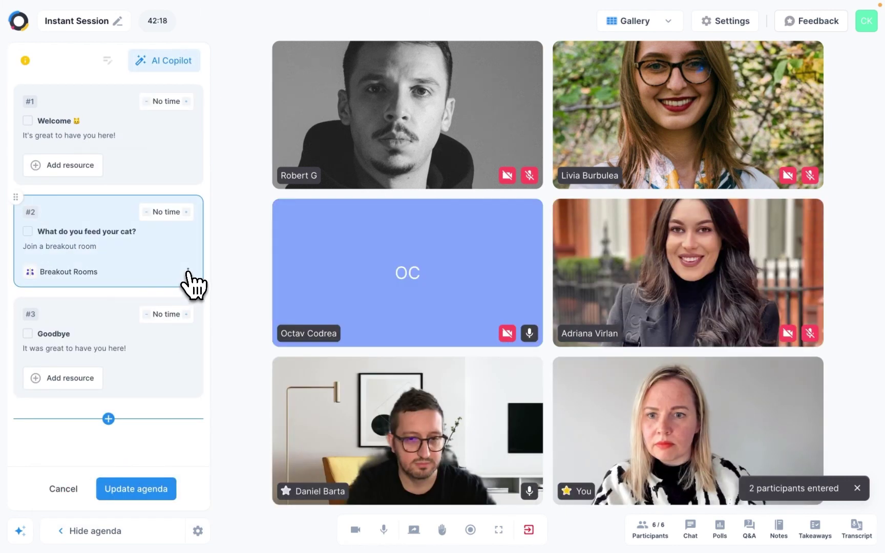
left_click(187, 271)
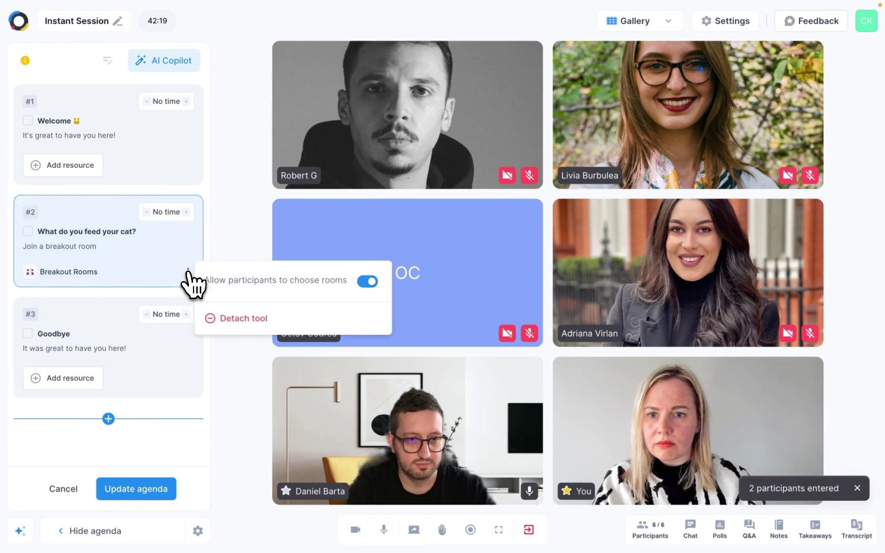
left_click(212, 316)
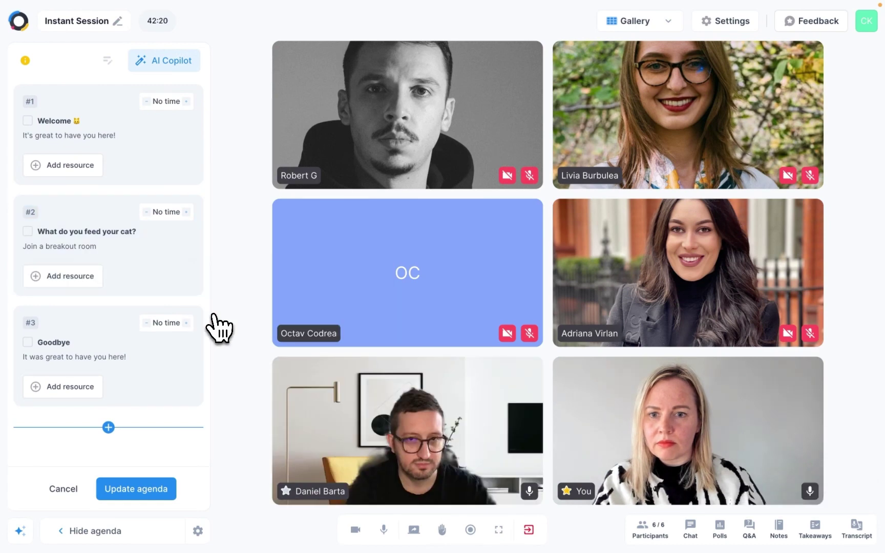
left_click(126, 489)
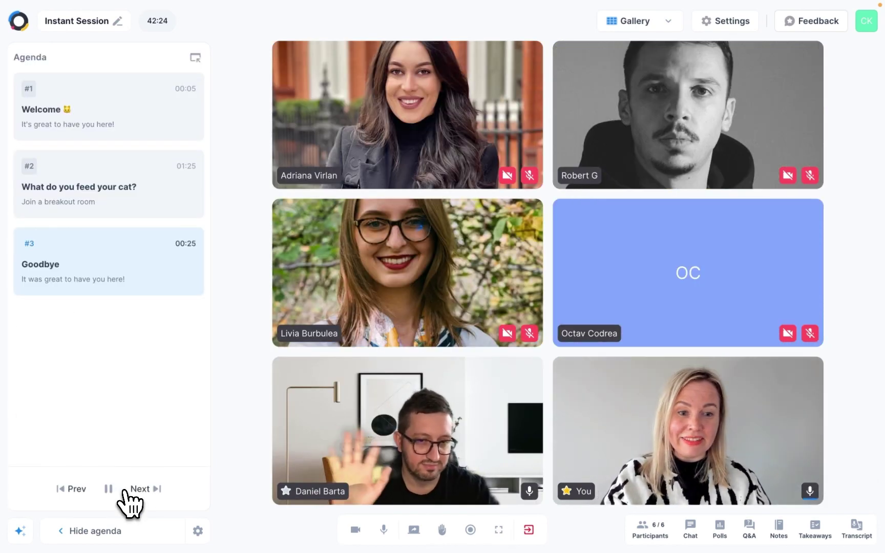